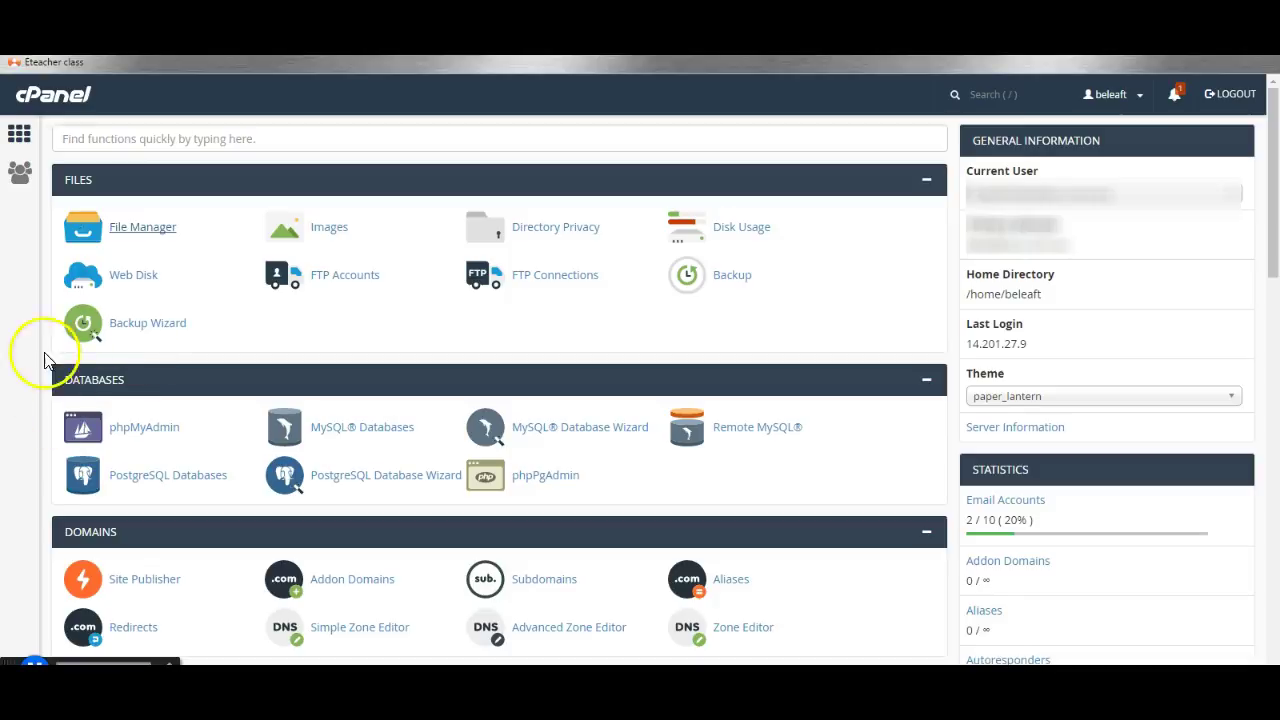
Open contact2.html from the public_html folder in the file manager's HTML Editor.
left_click(142, 230)
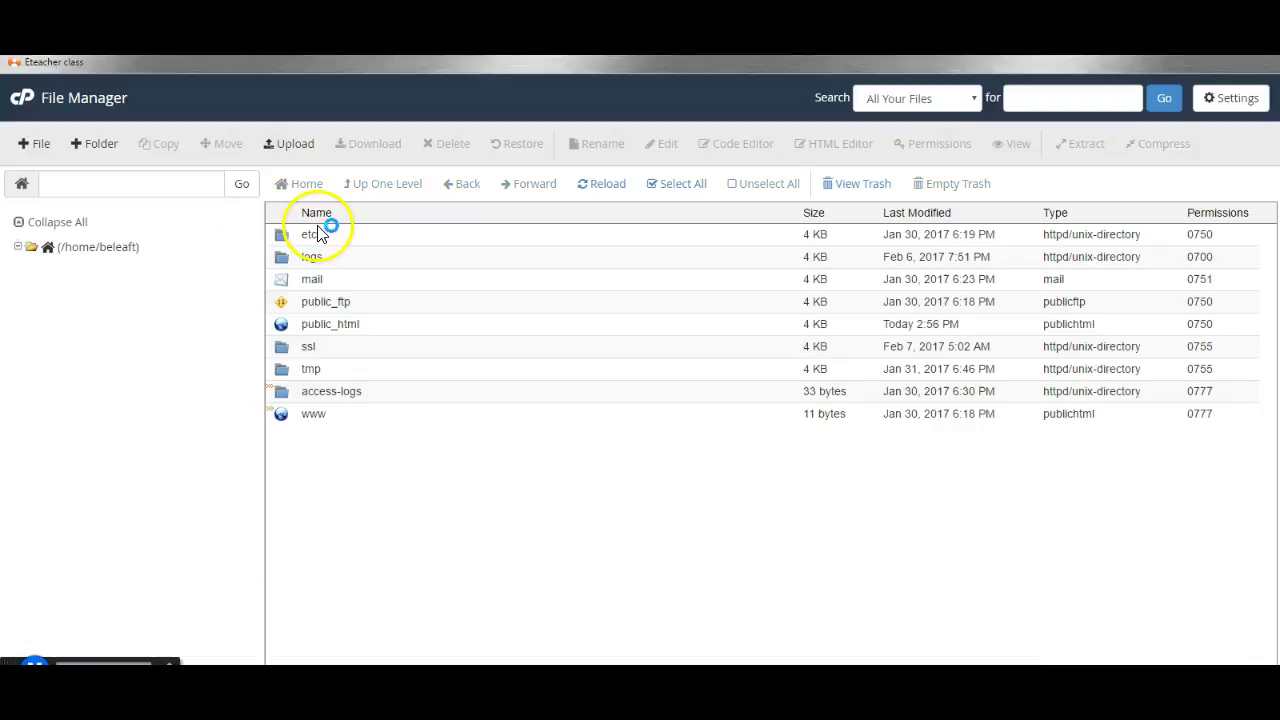
double_click(296, 328)
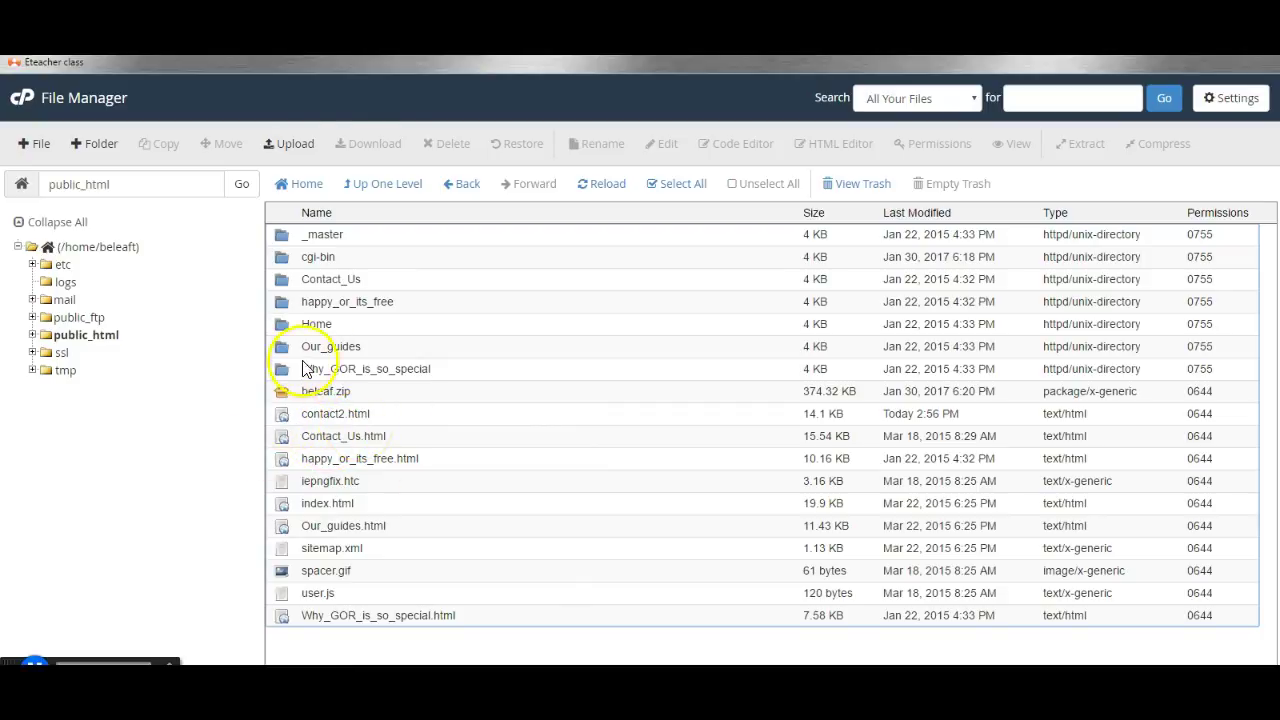
left_click(295, 415)
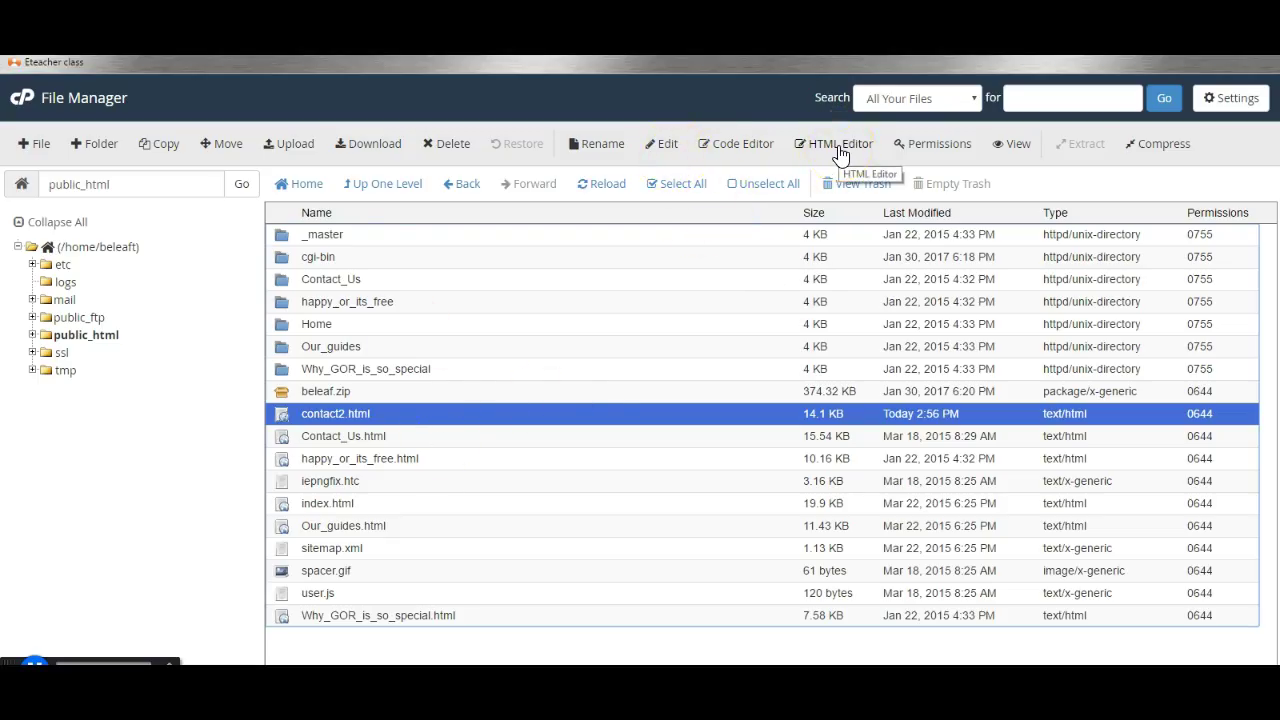
left_click(840, 150)
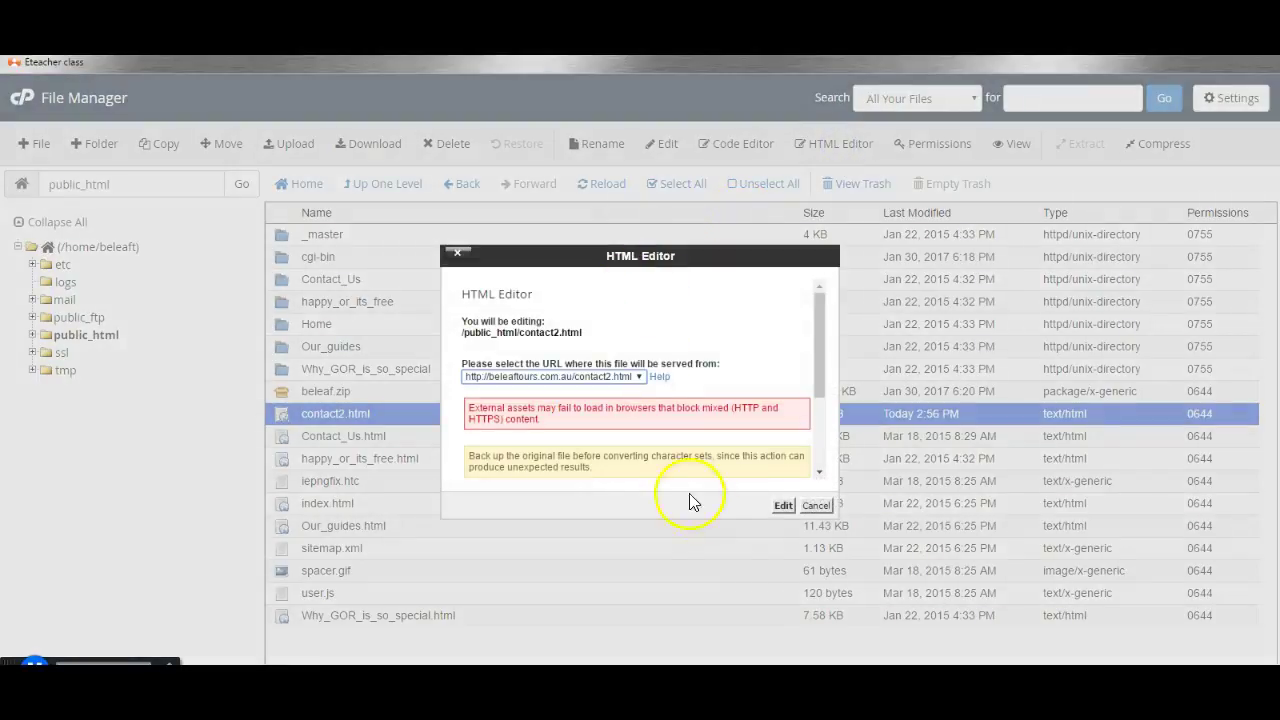
left_click(783, 508)
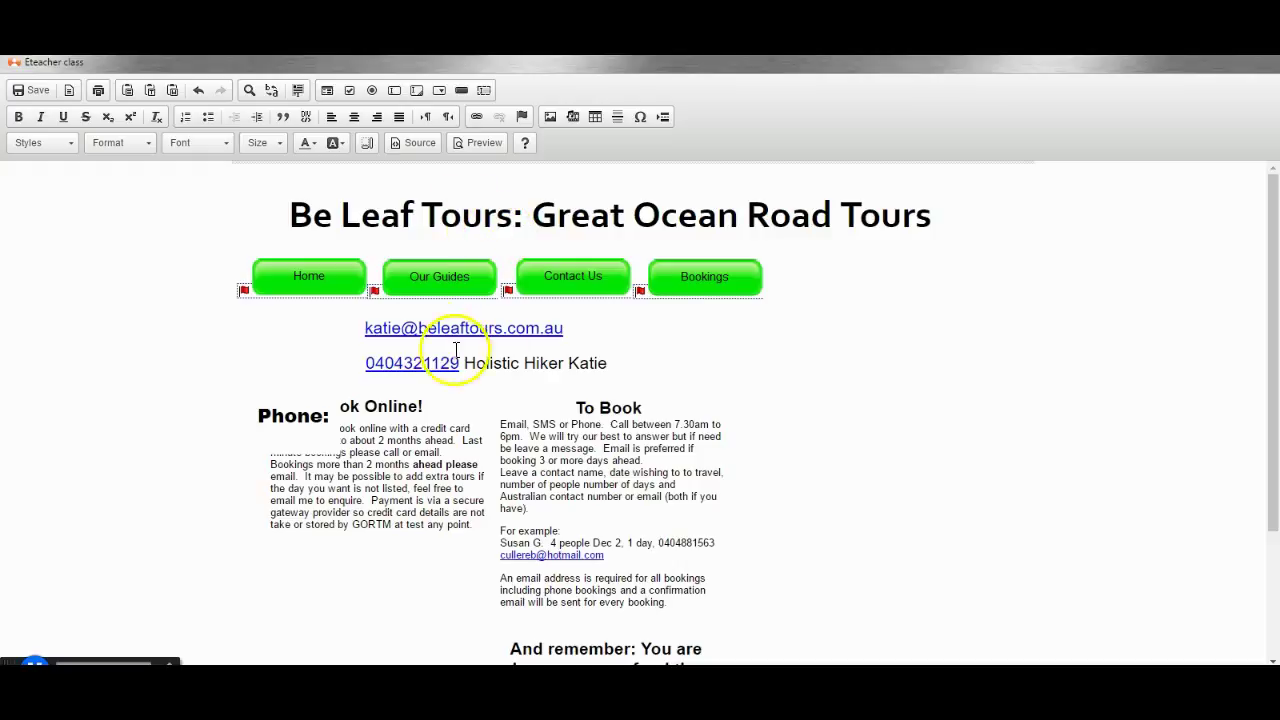
Make the phone number in the example under the To Book heading bold.
left_click(382, 486)
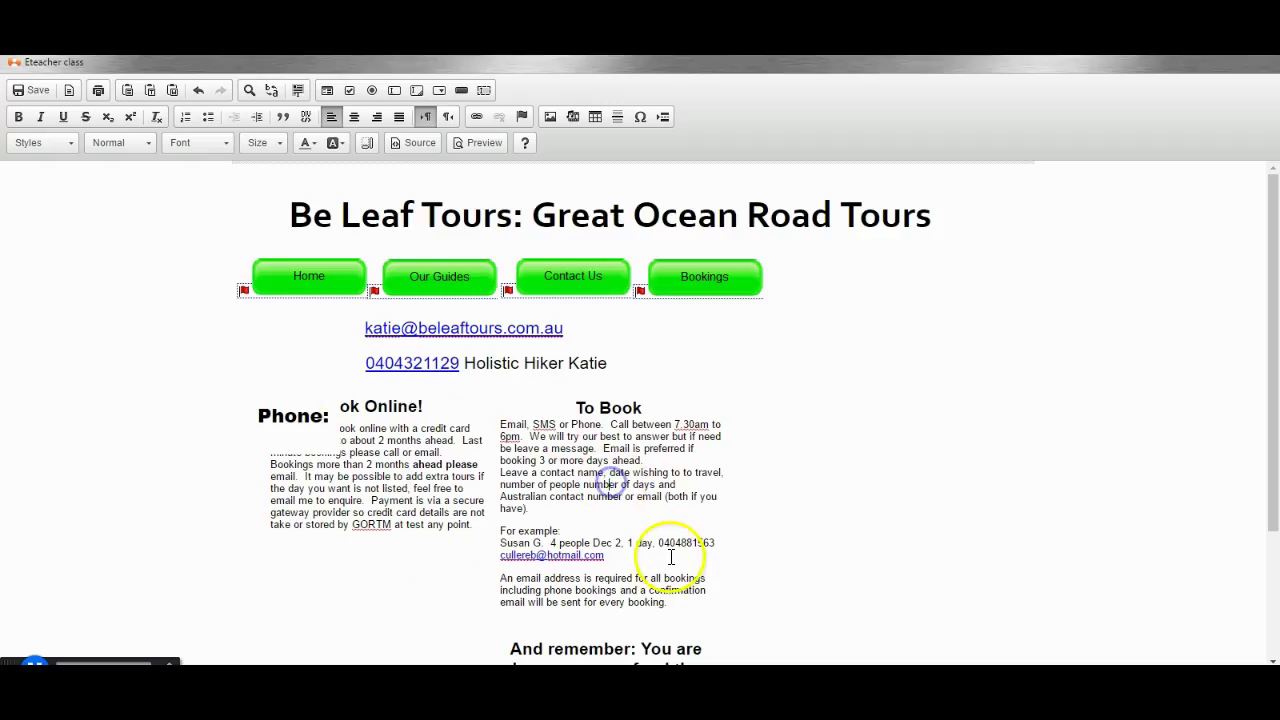
left_click(668, 545)
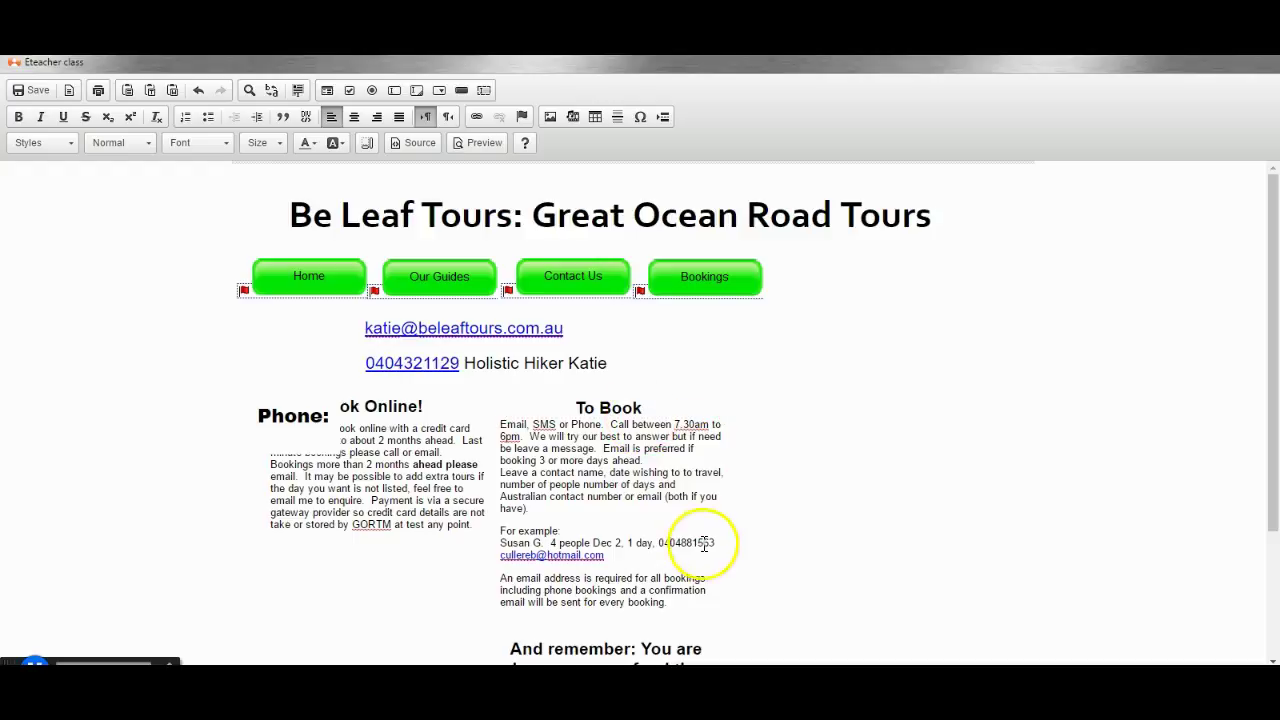
double_click(676, 541)
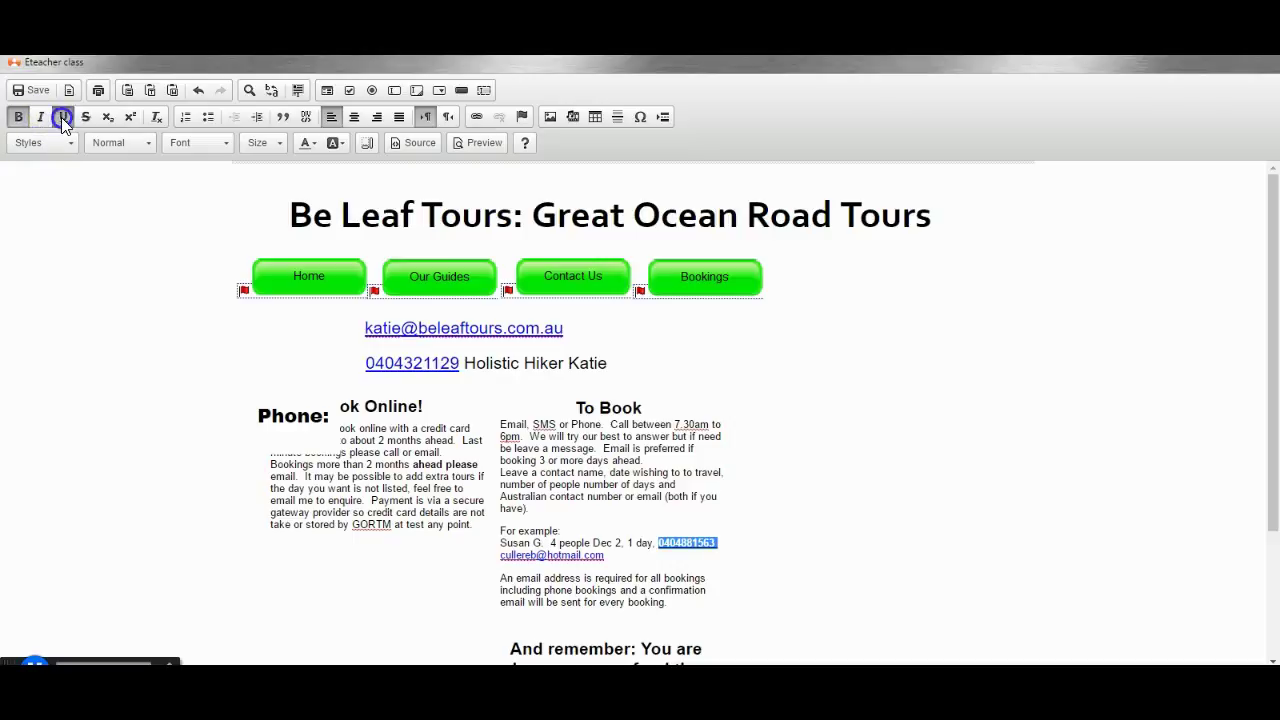
Examine the available styles, paragraph formats and fonts for the booking text.
left_click(69, 143)
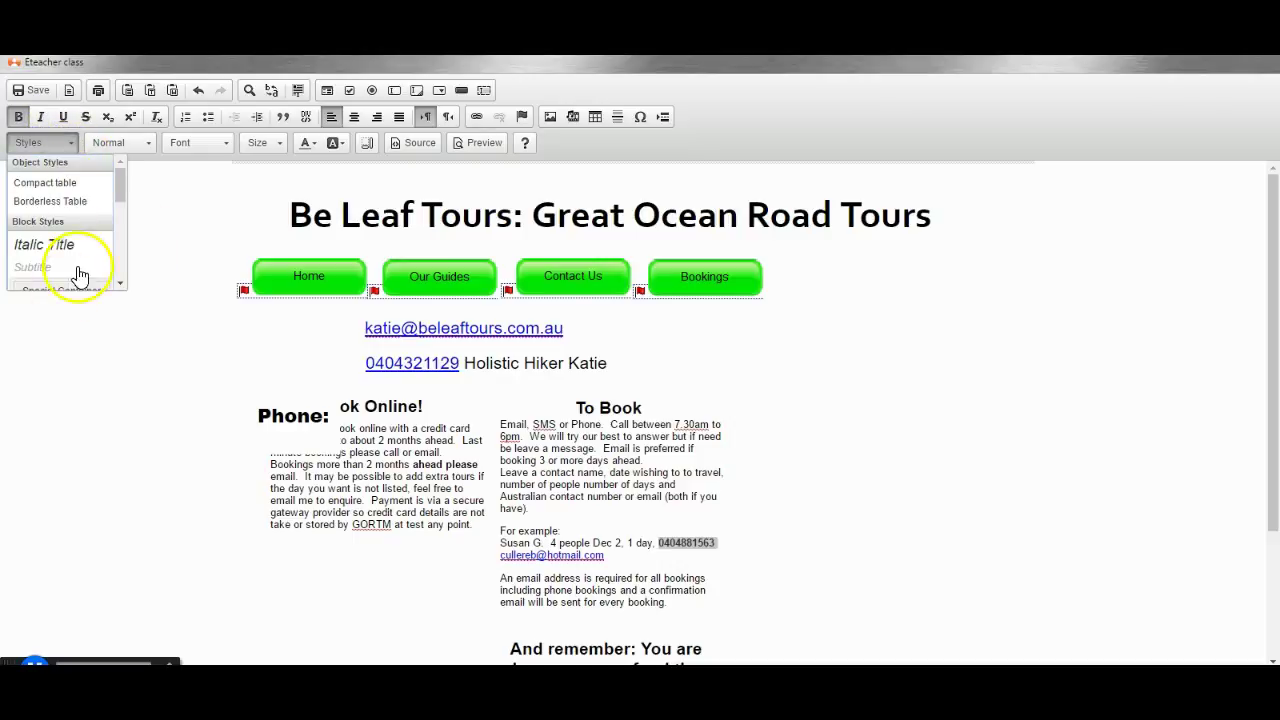
mouse_move(116, 190)
left_mouse_down()
mouse_move(125, 228)
mouse_move(120, 193)
left_mouse_up()
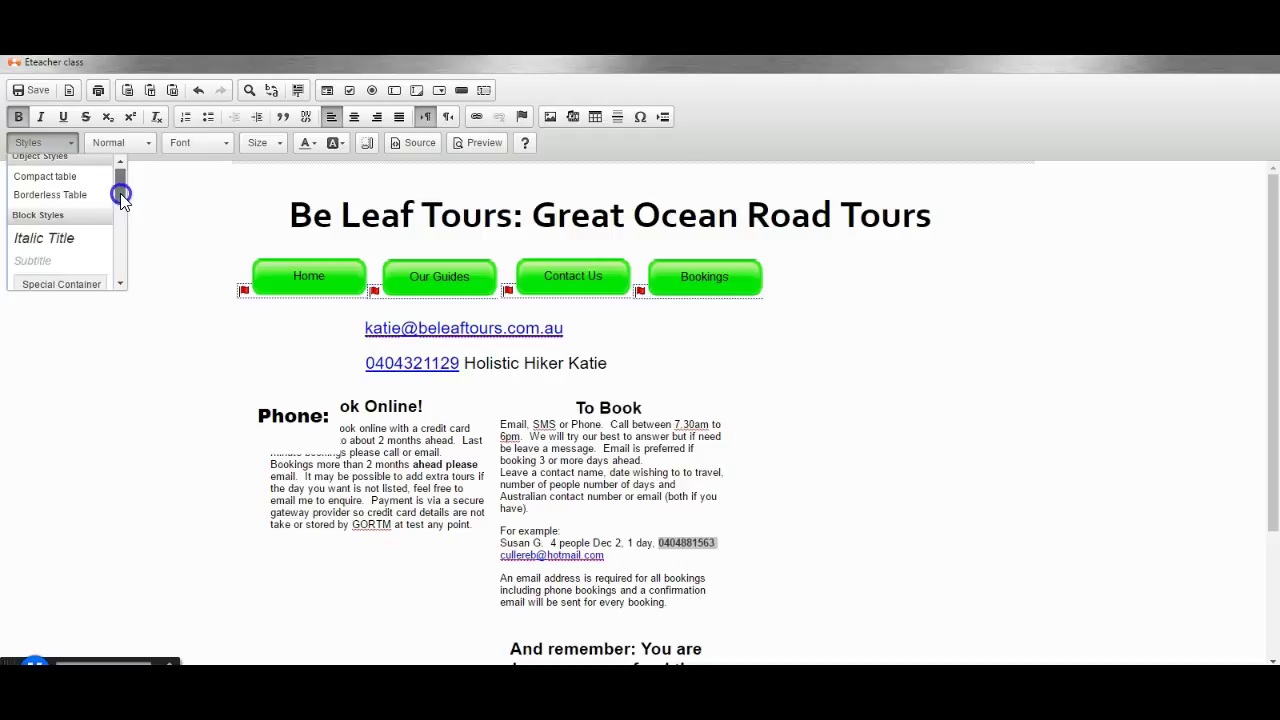
left_click(120, 337)
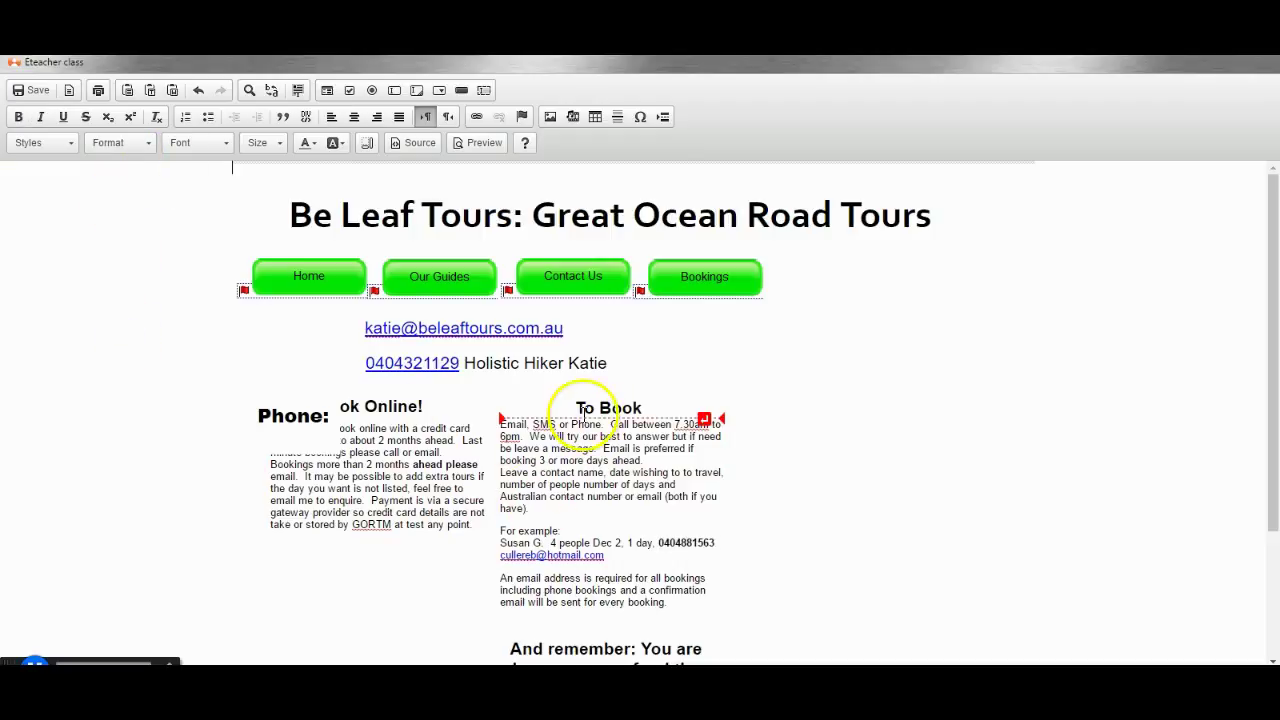
left_click_drag(577, 409, 645, 407)
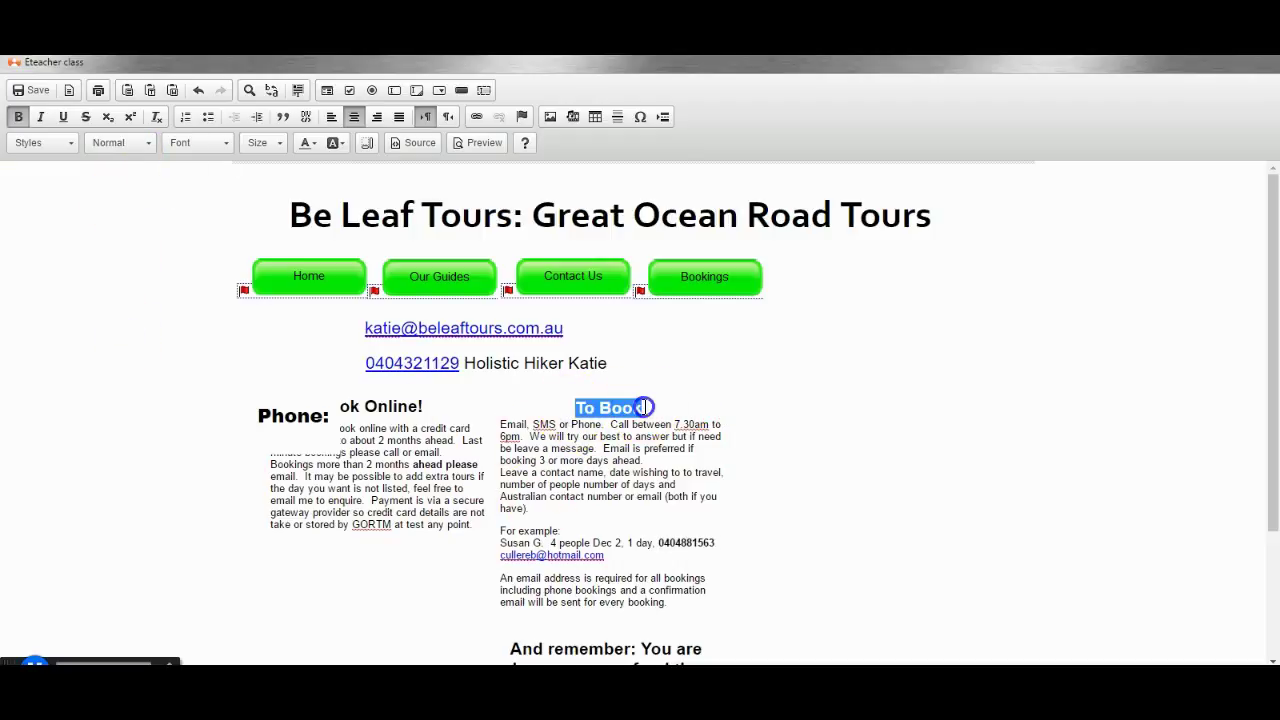
left_click(142, 145)
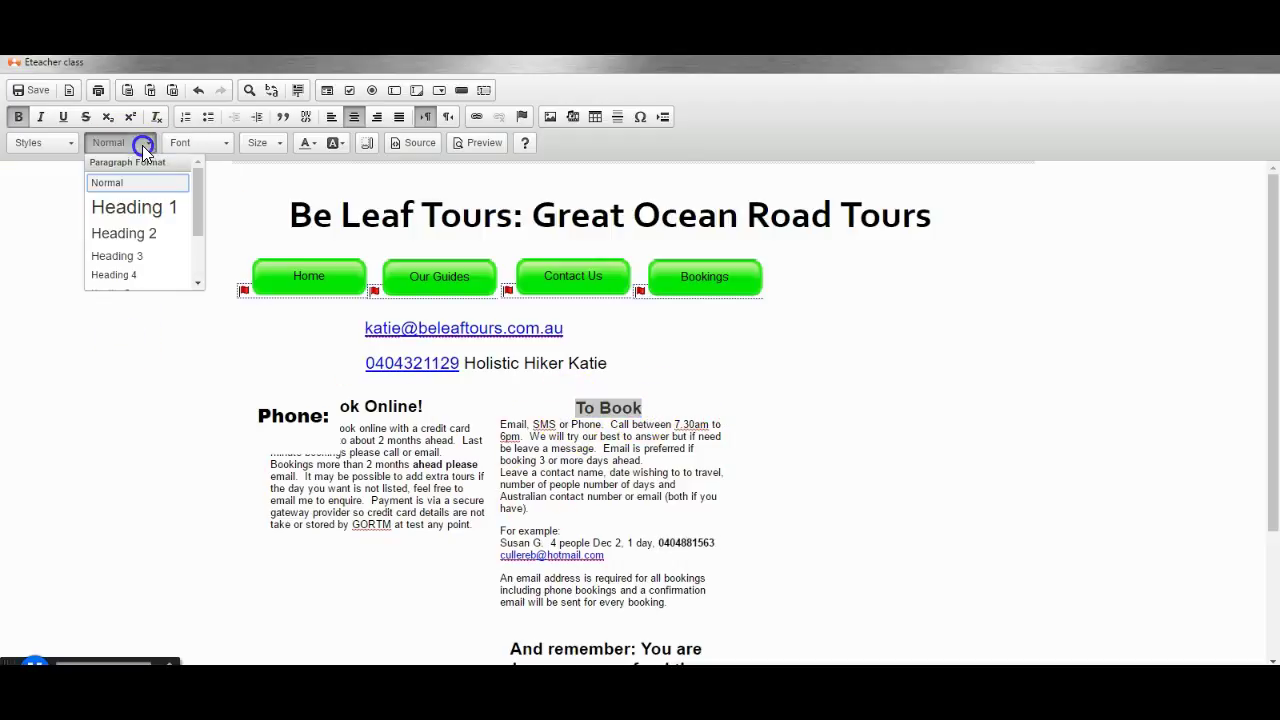
left_click(571, 490)
left_click(213, 149)
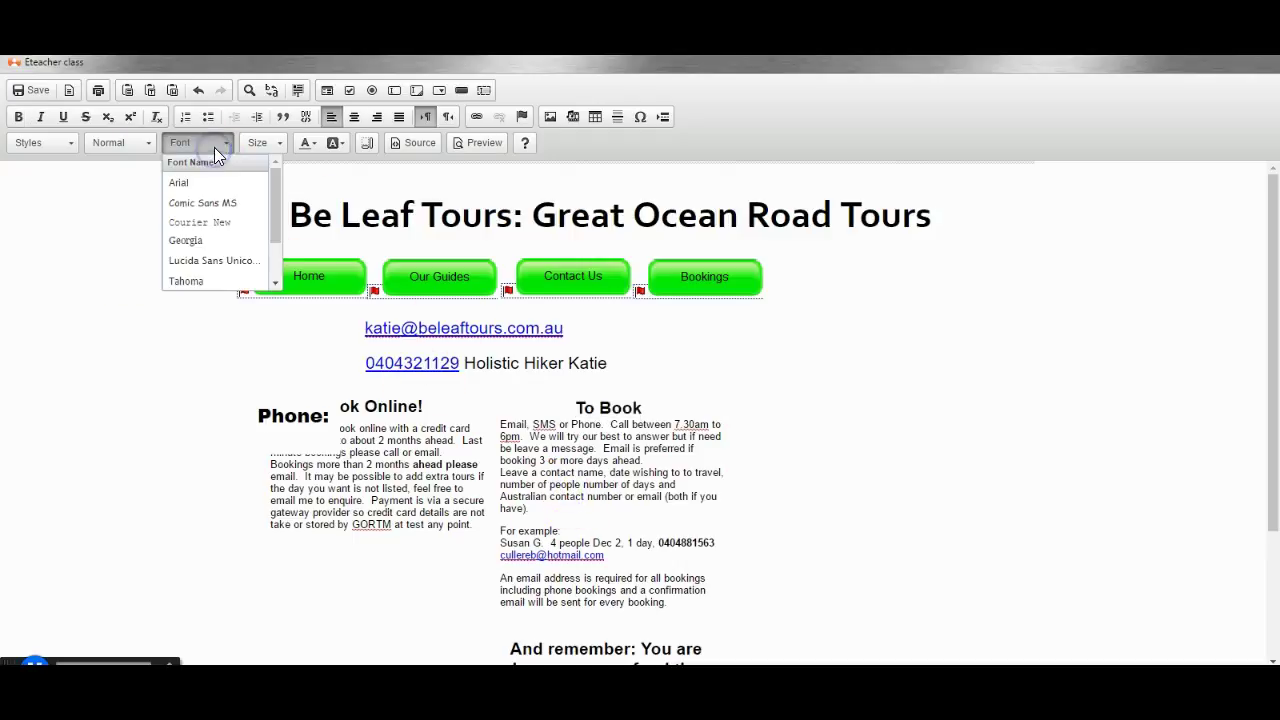
left_click(573, 441)
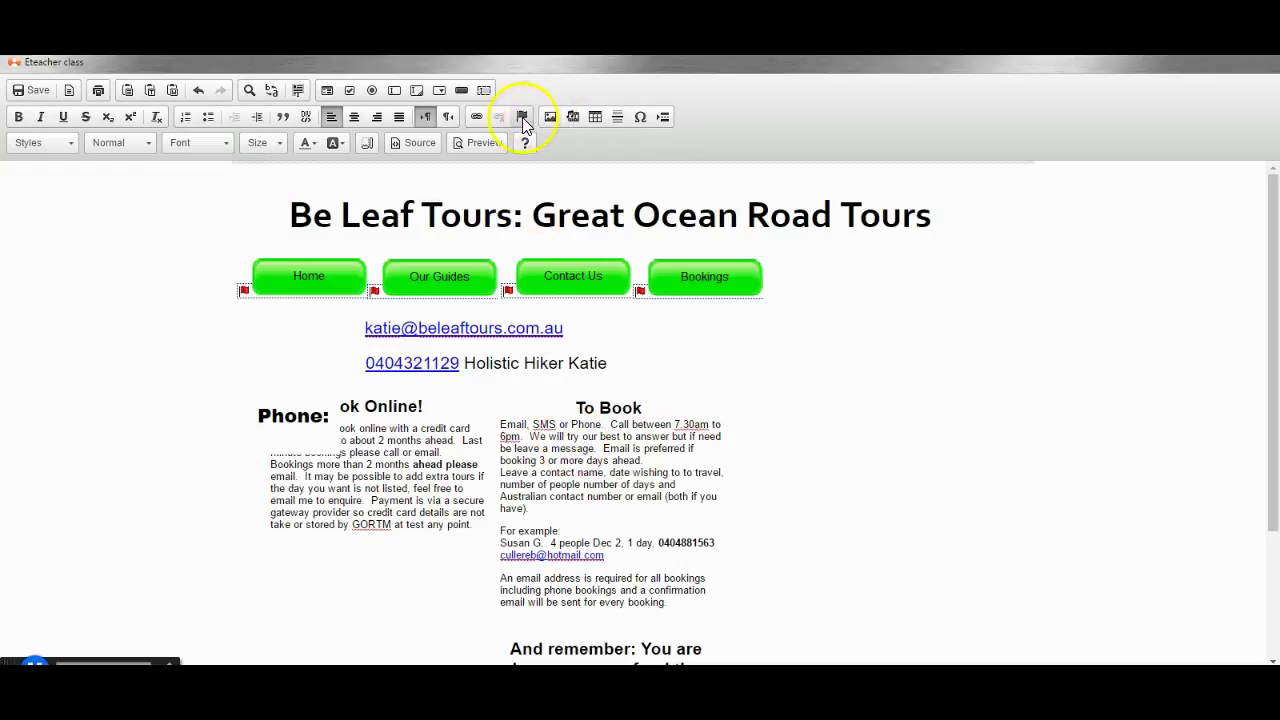
double_click(540, 531)
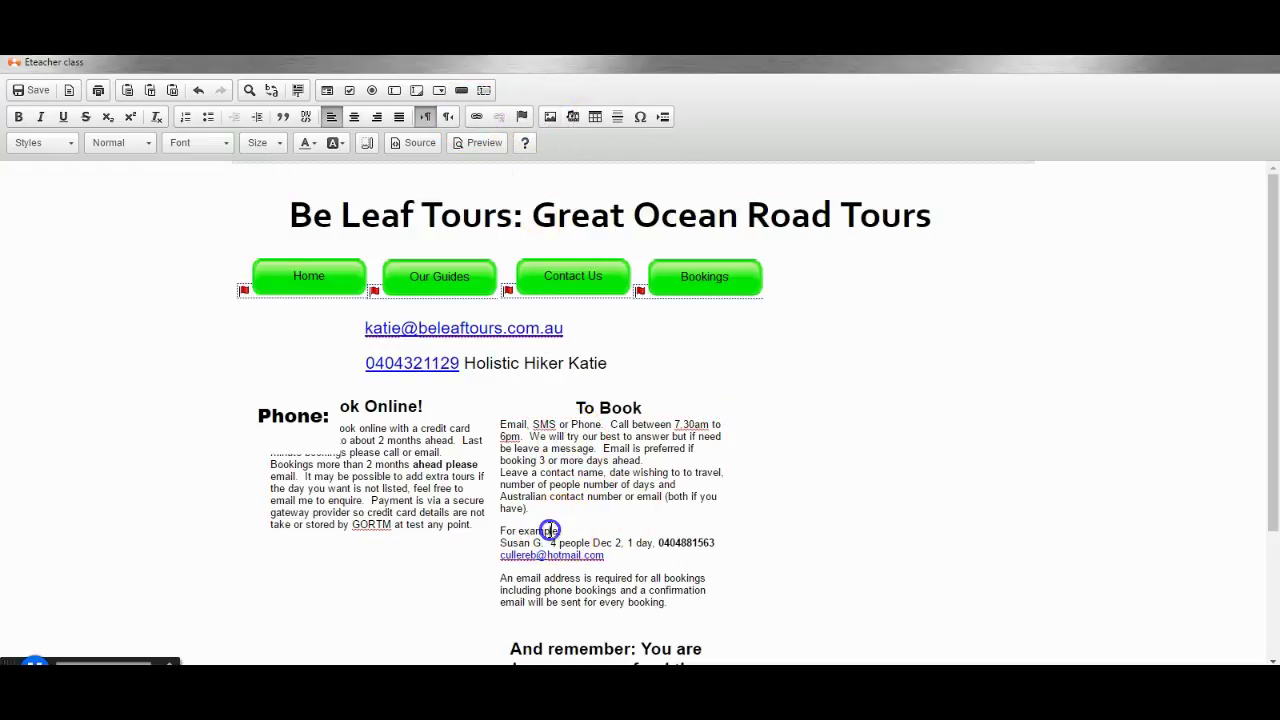
left_click(476, 119)
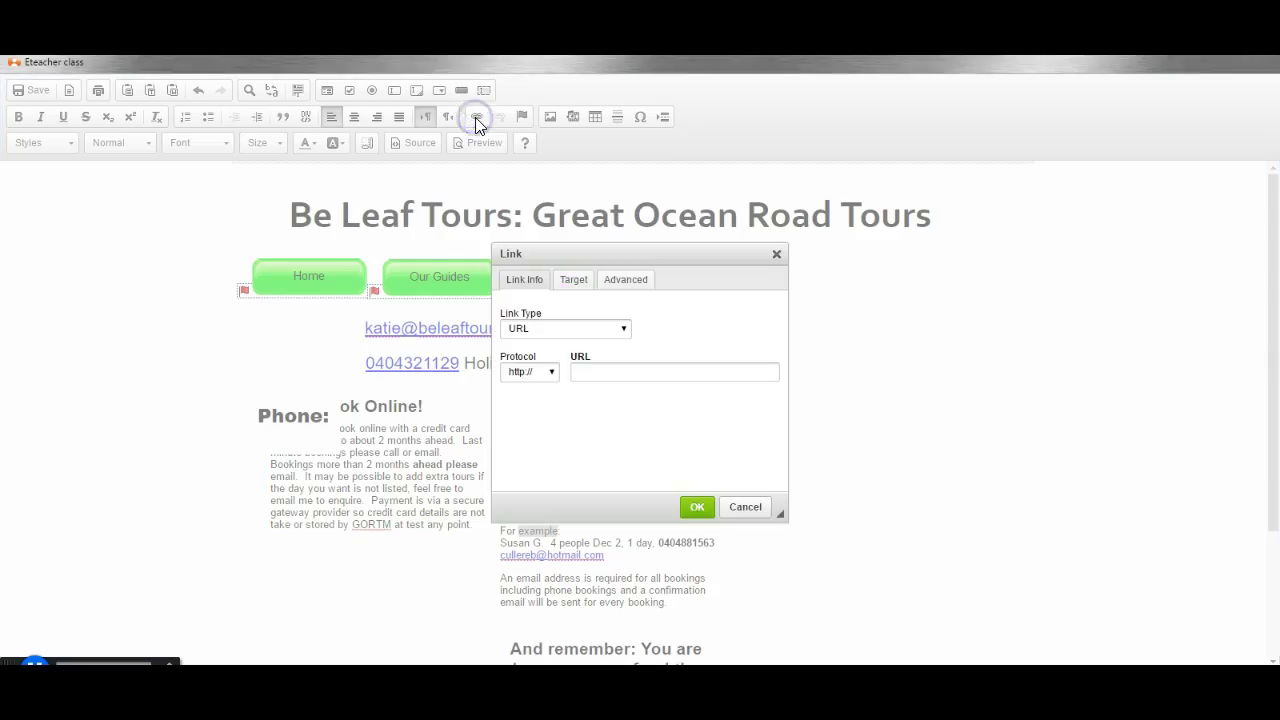
left_click(623, 374)
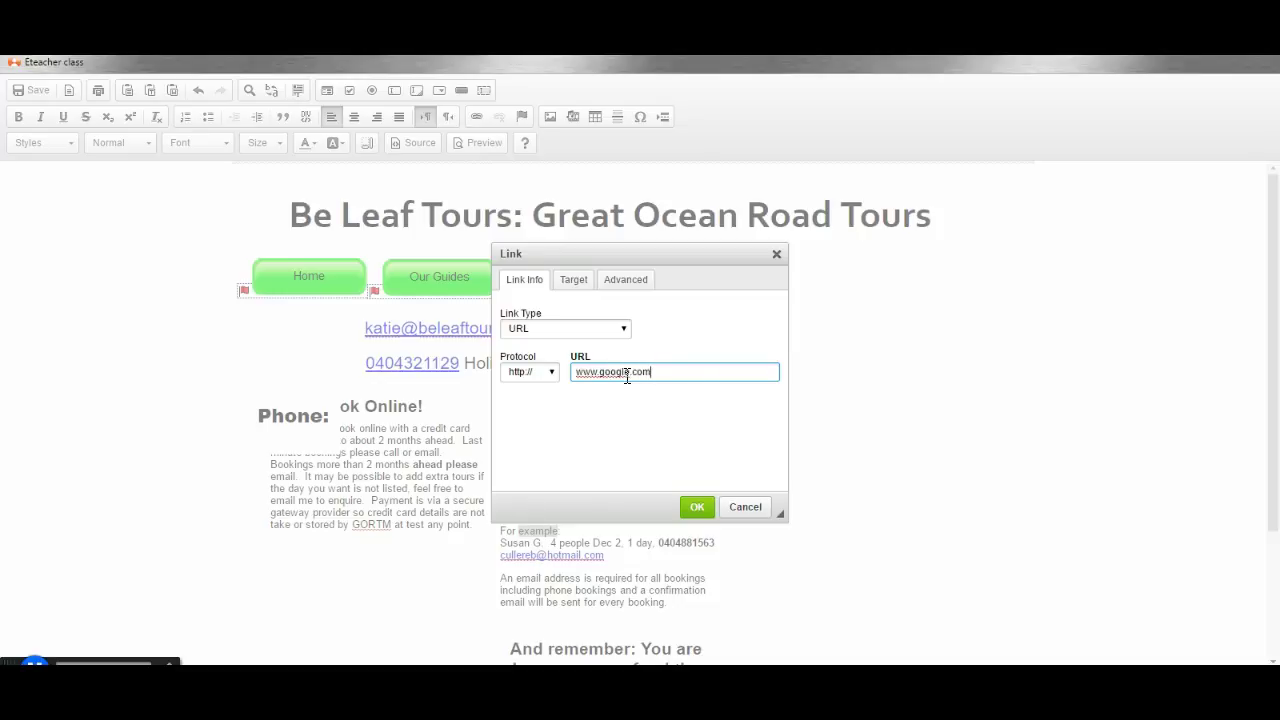
left_click(697, 507)
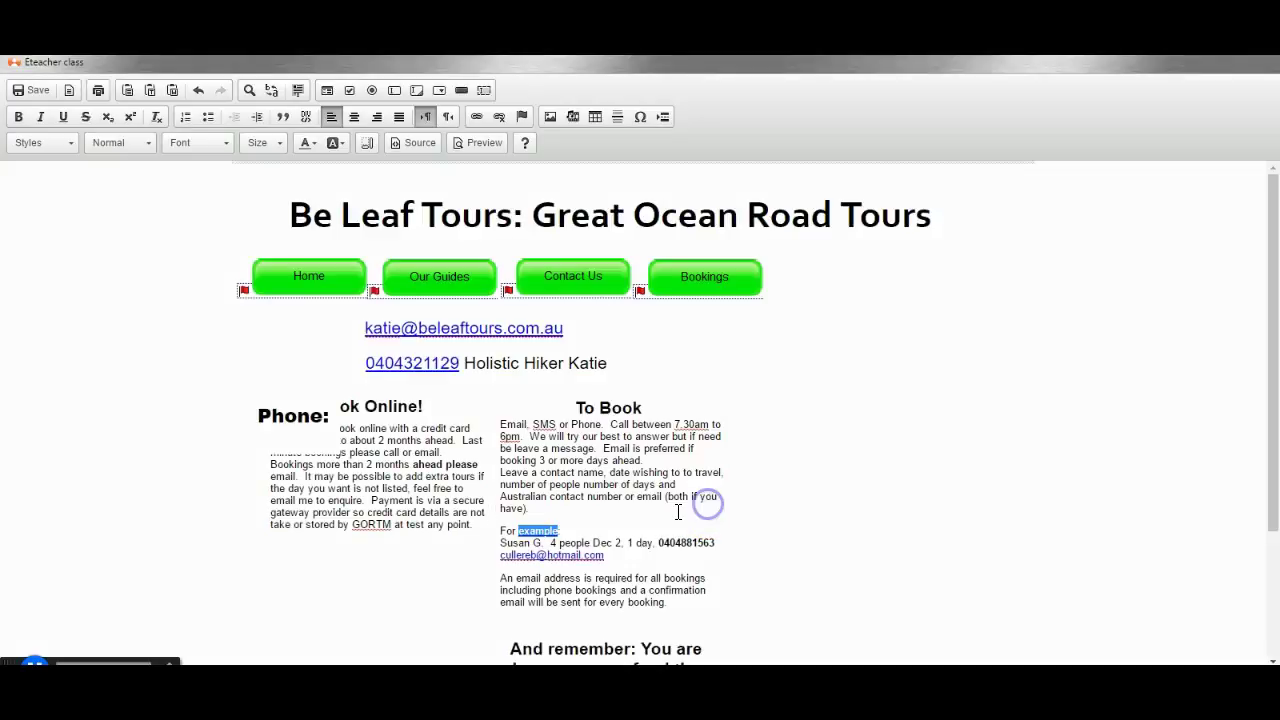
Choose imag000.jpg from the server's Home folder as a new image after the "For example:" line.
left_click(598, 533)
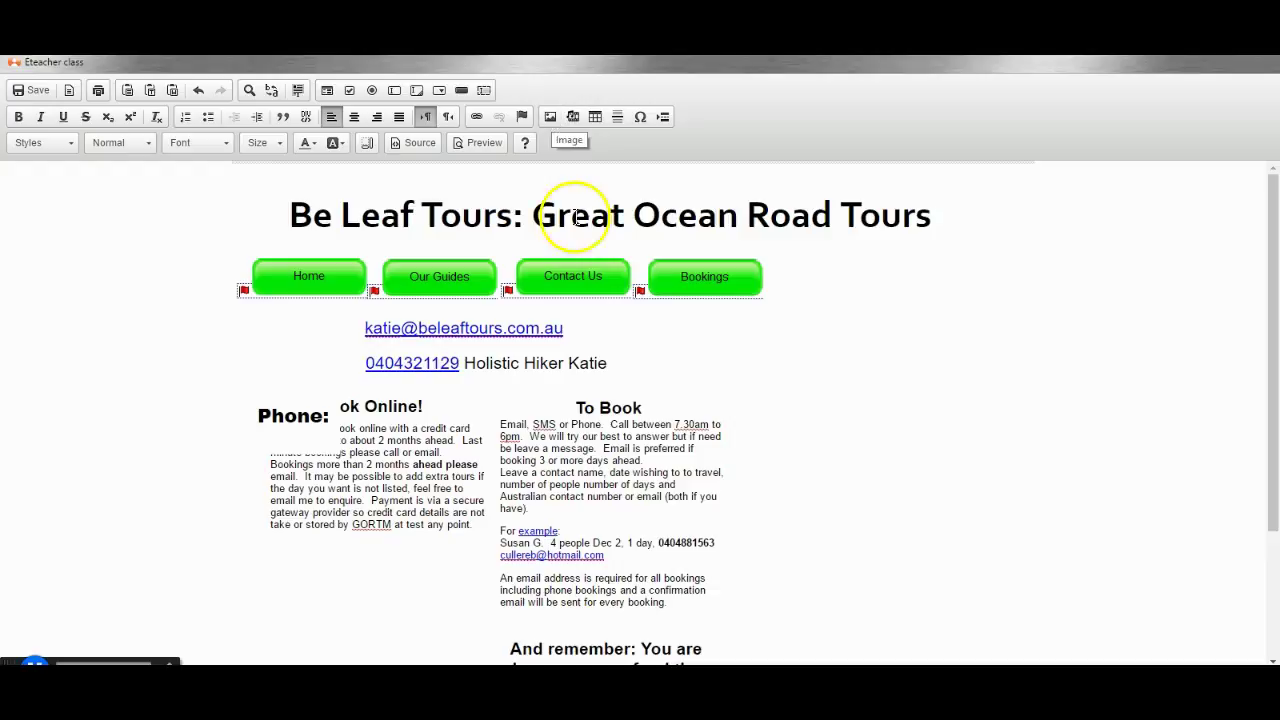
left_click(550, 118)
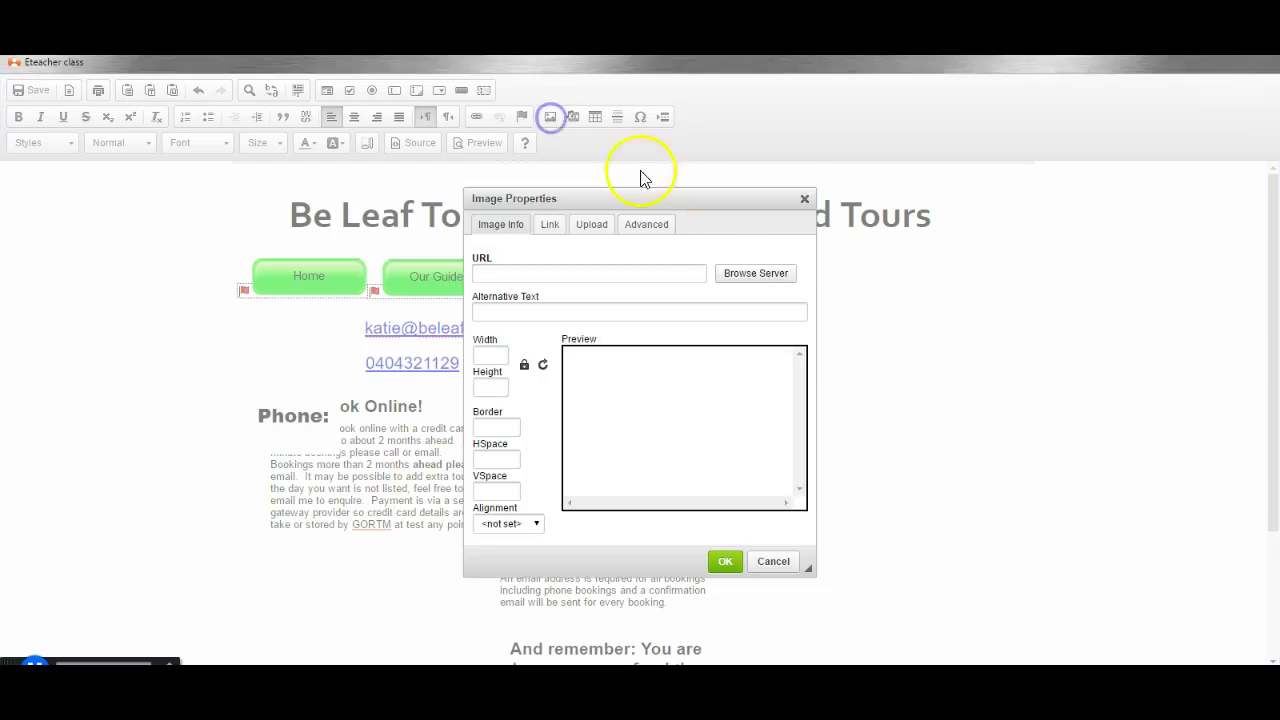
left_click(760, 278)
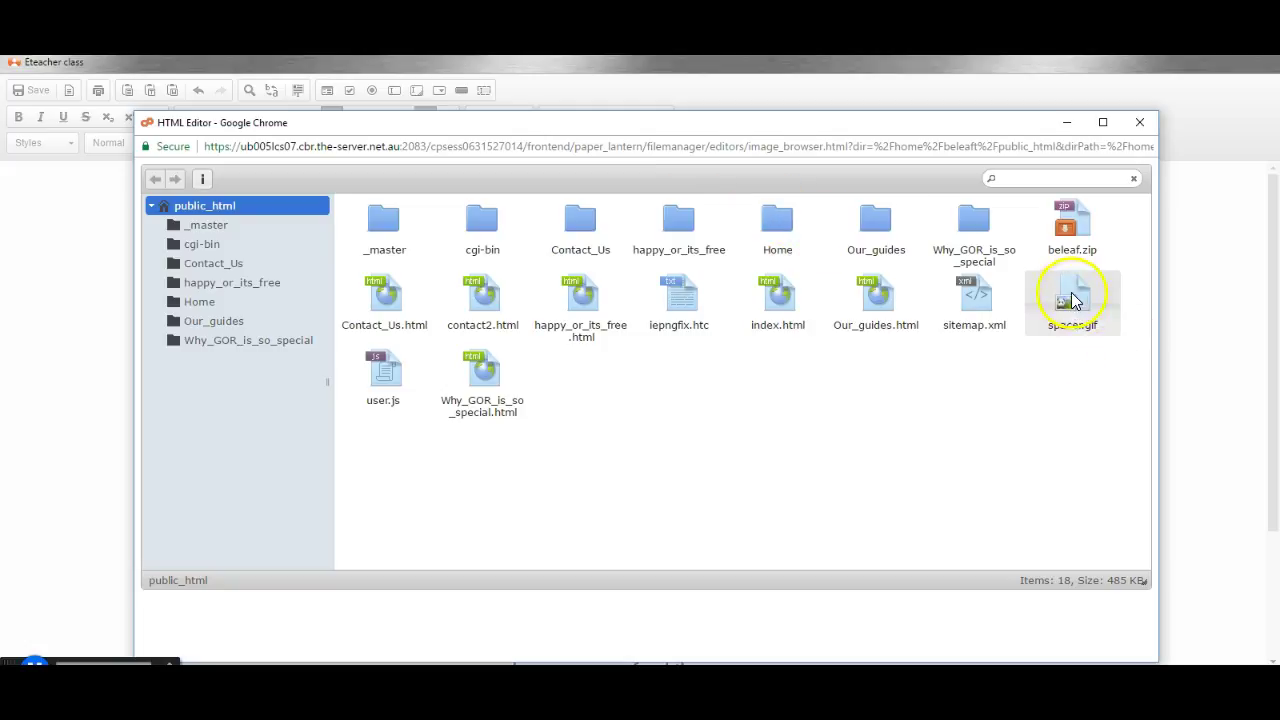
left_click(778, 228)
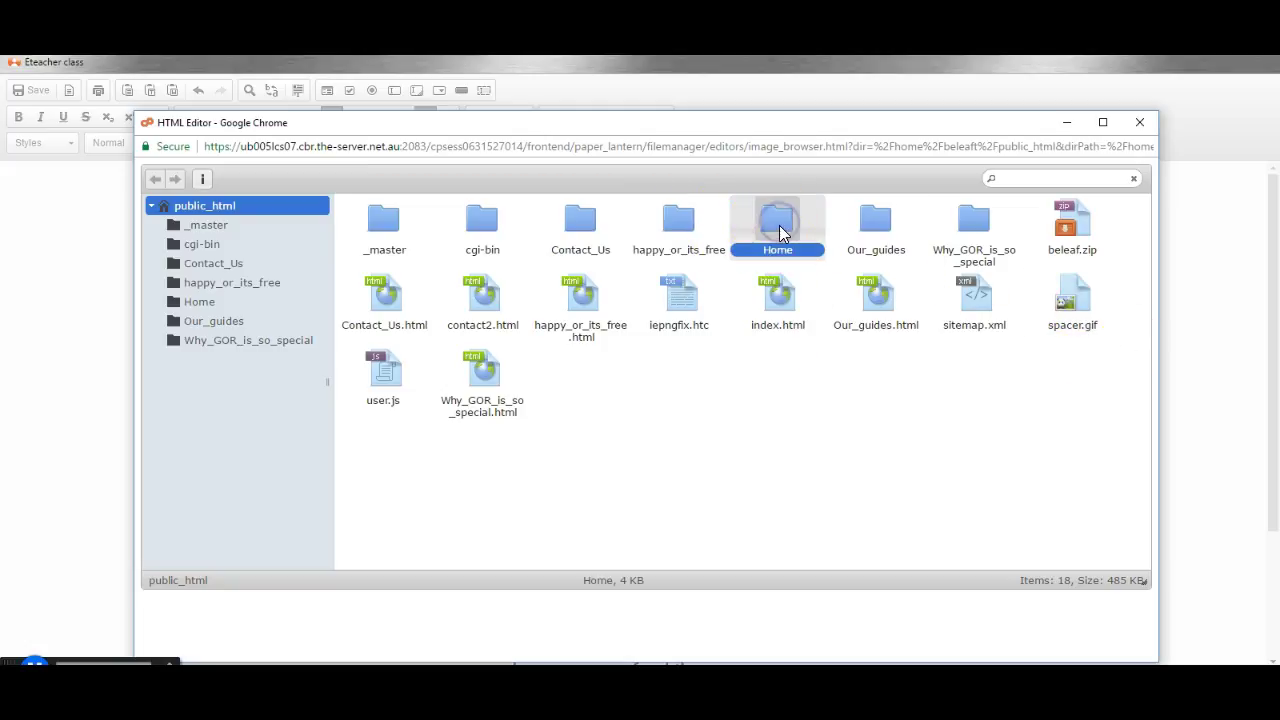
double_click(780, 228)
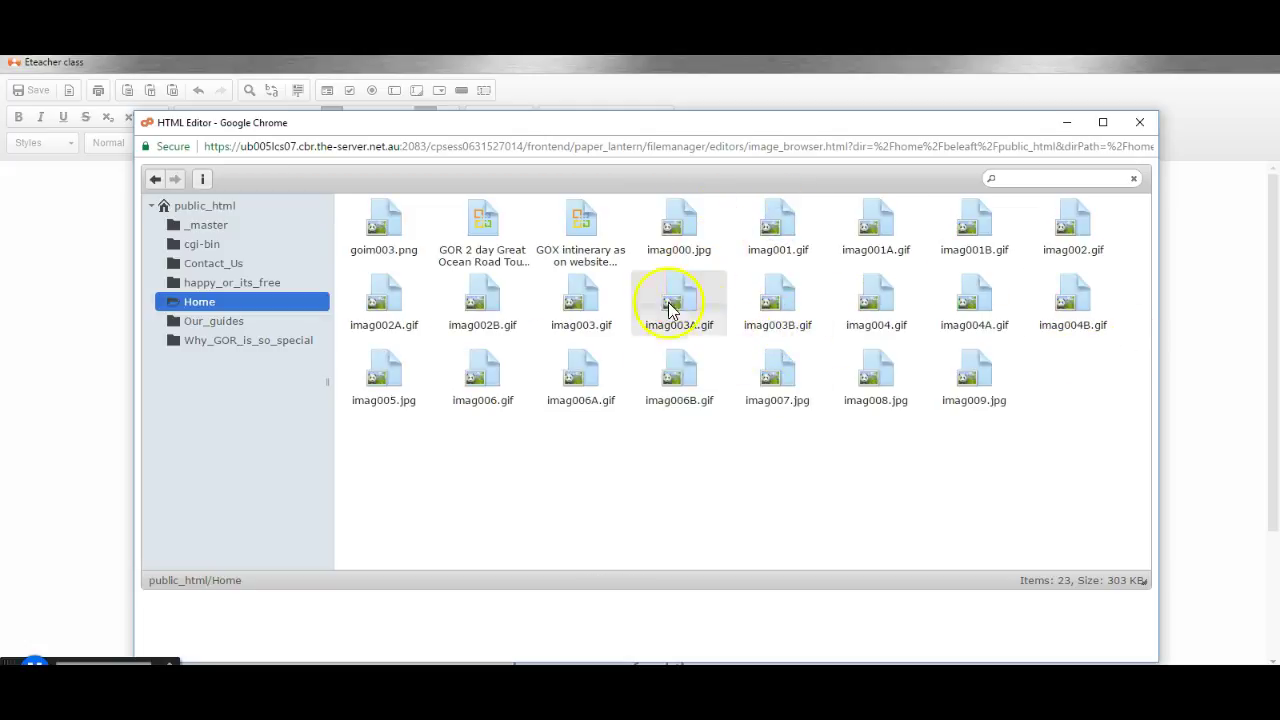
double_click(680, 230)
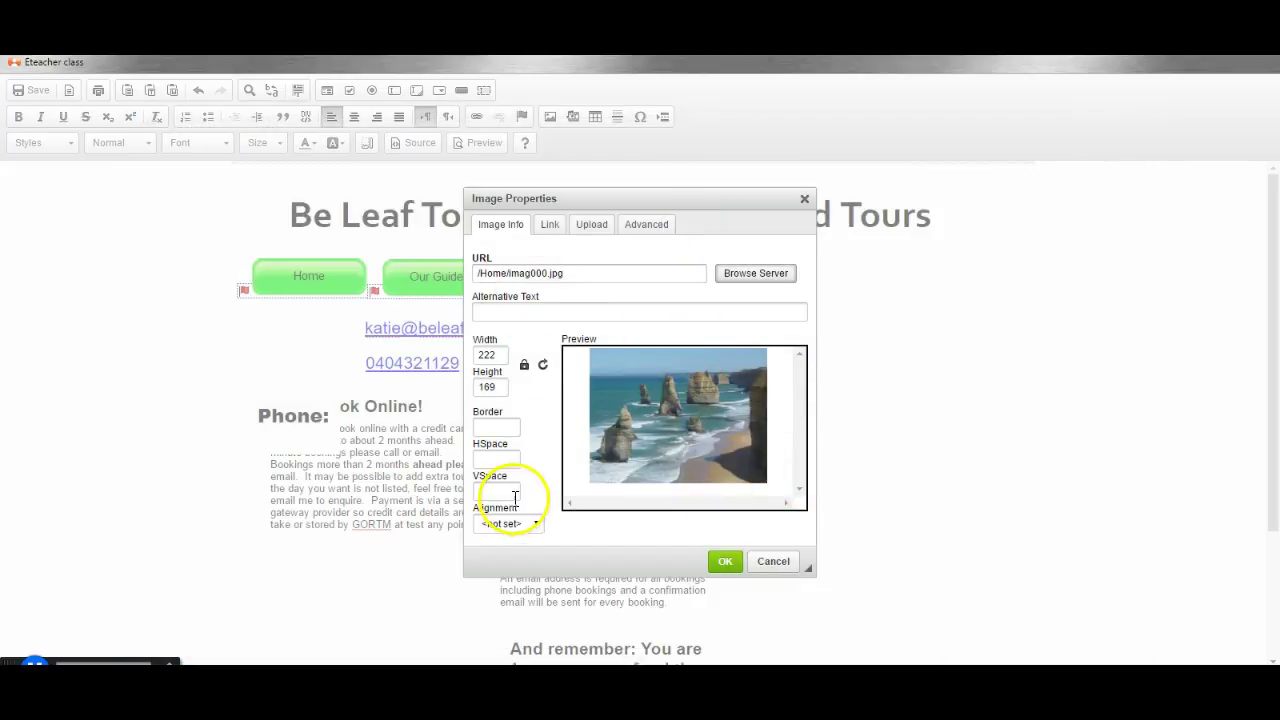
Insert the image with Right alignment, a border of 2, and horizontal and vertical spacing of 3.
left_click(521, 526)
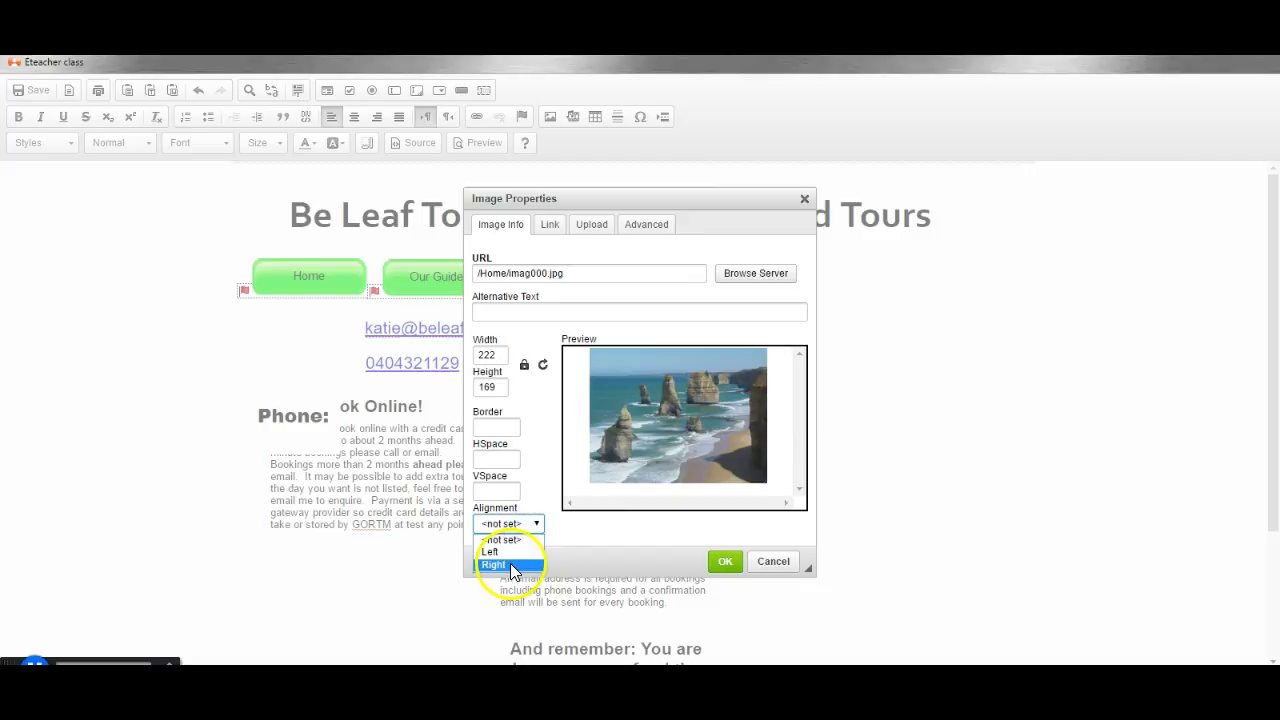
left_click(507, 570)
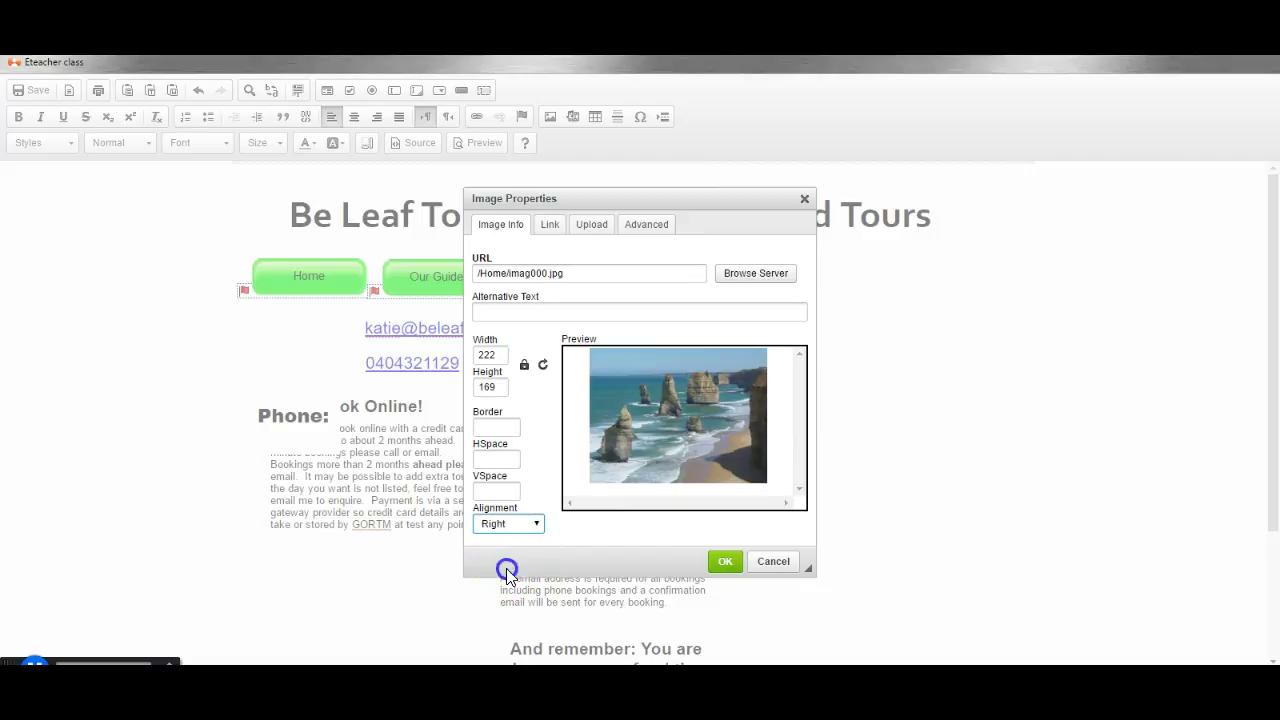
left_click(497, 426)
left_click(495, 461)
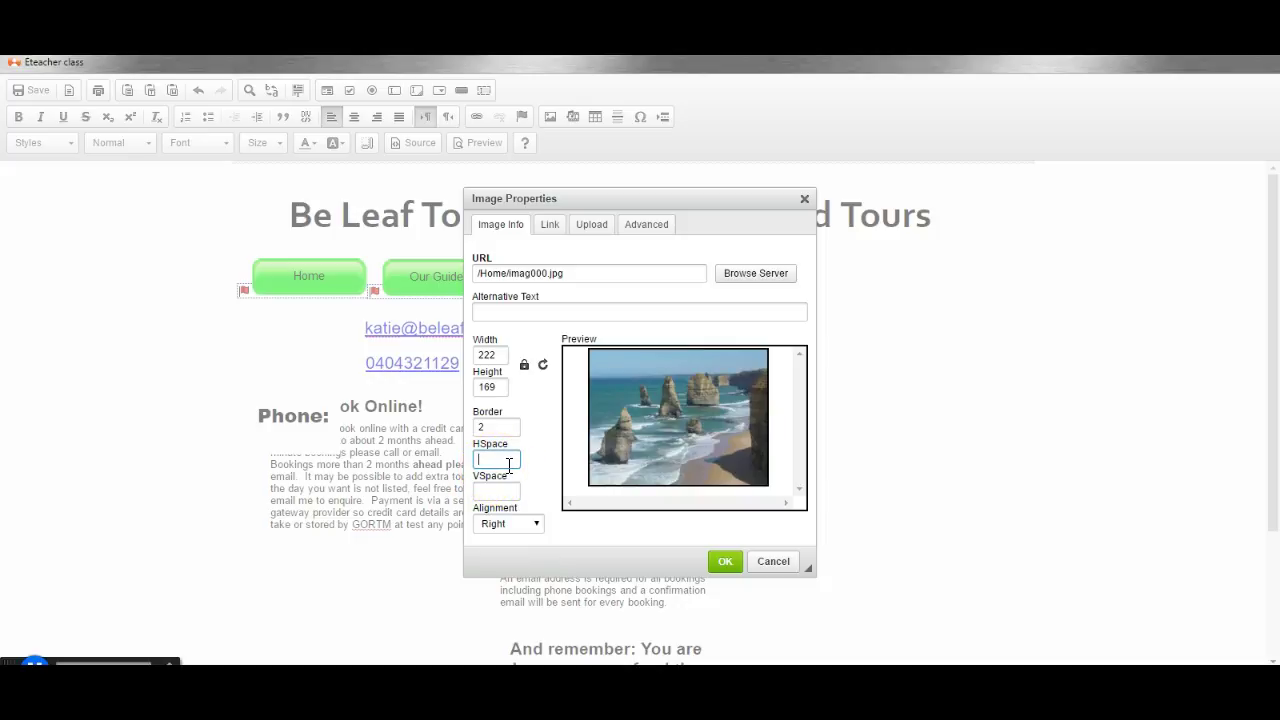
type("3")
left_click(504, 490)
type("3")
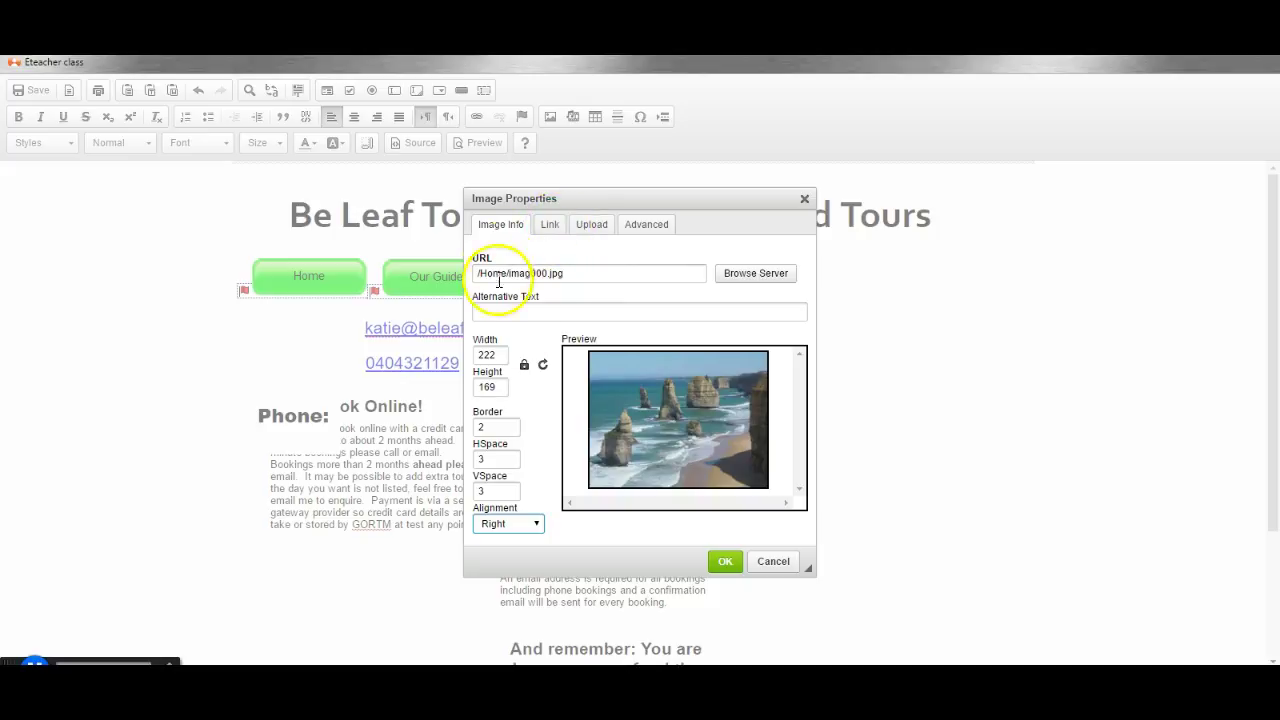
left_click(590, 228)
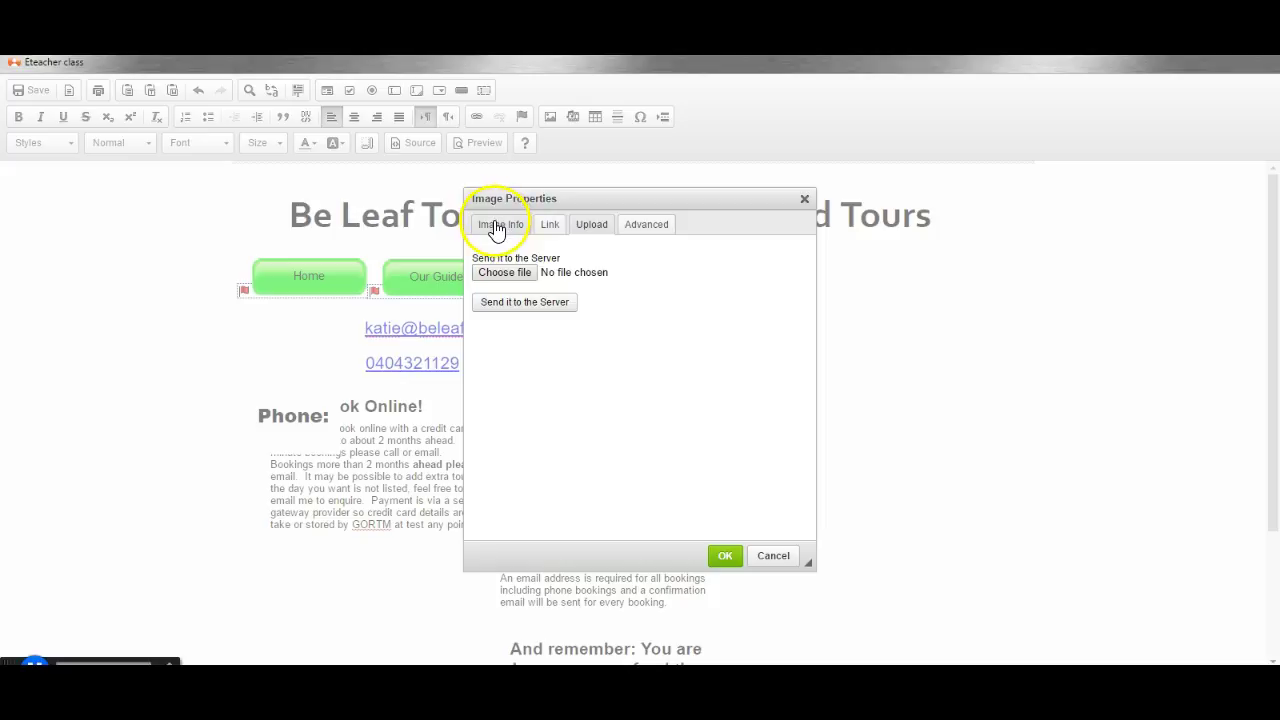
left_click(497, 226)
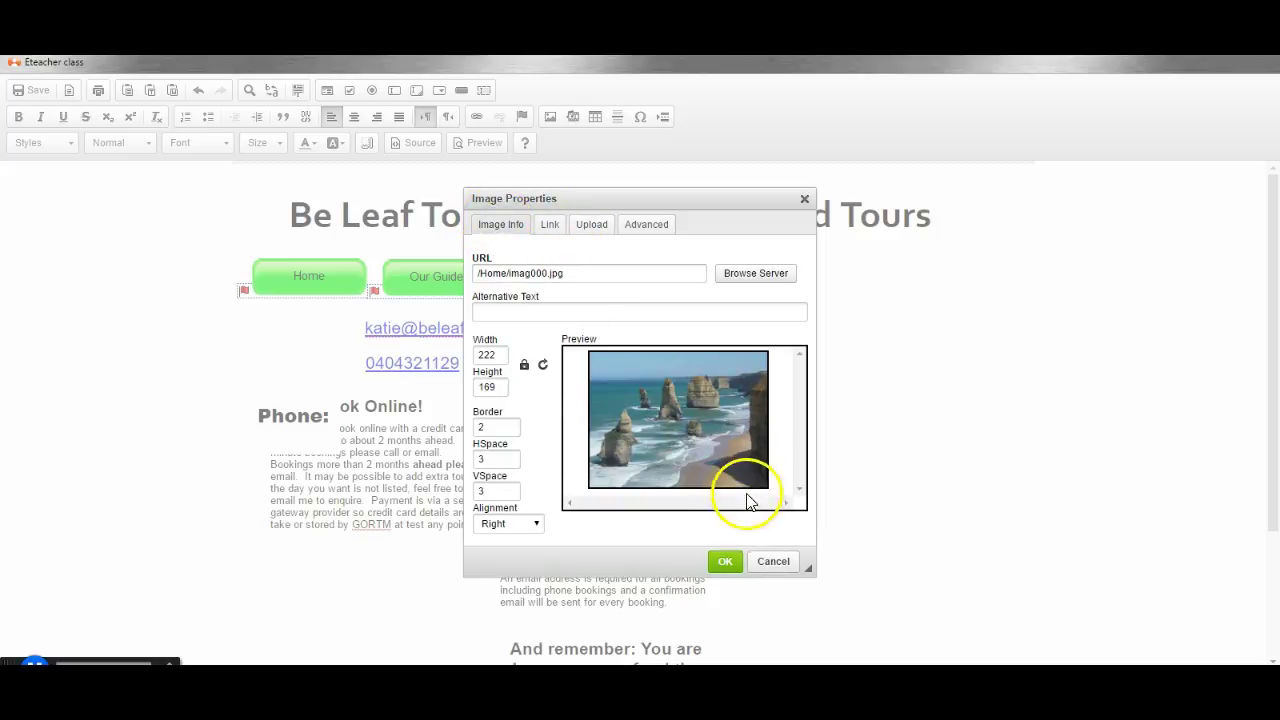
left_click(728, 562)
Move the inserted image up into the first To Book paragraph and delete it.
scroll(740, 525, "down", 2)
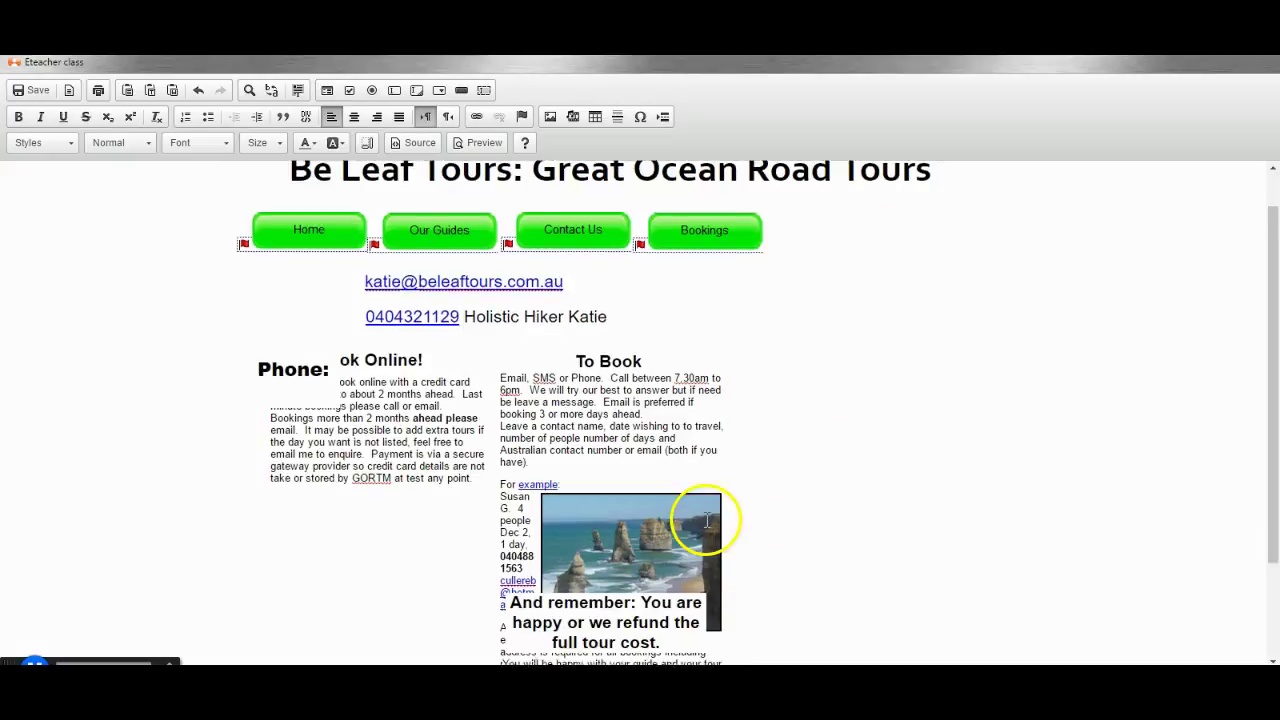
left_click_drag(610, 507, 605, 380)
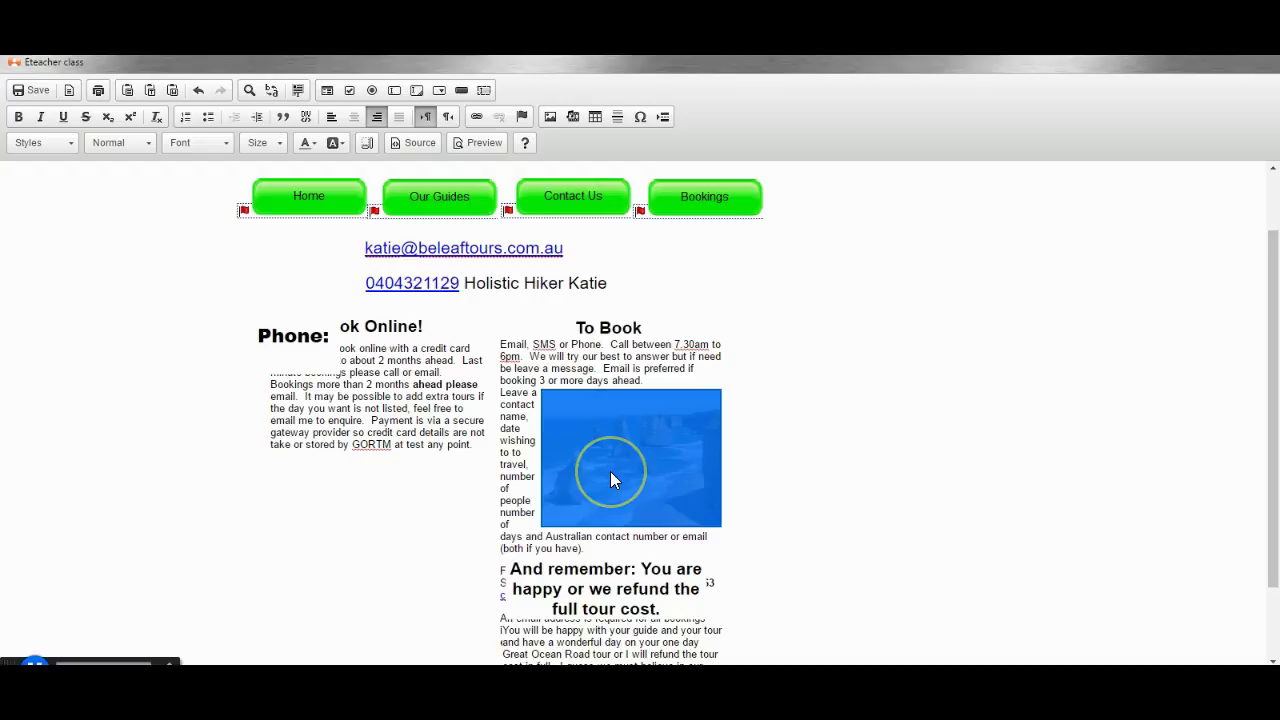
key("Delete")
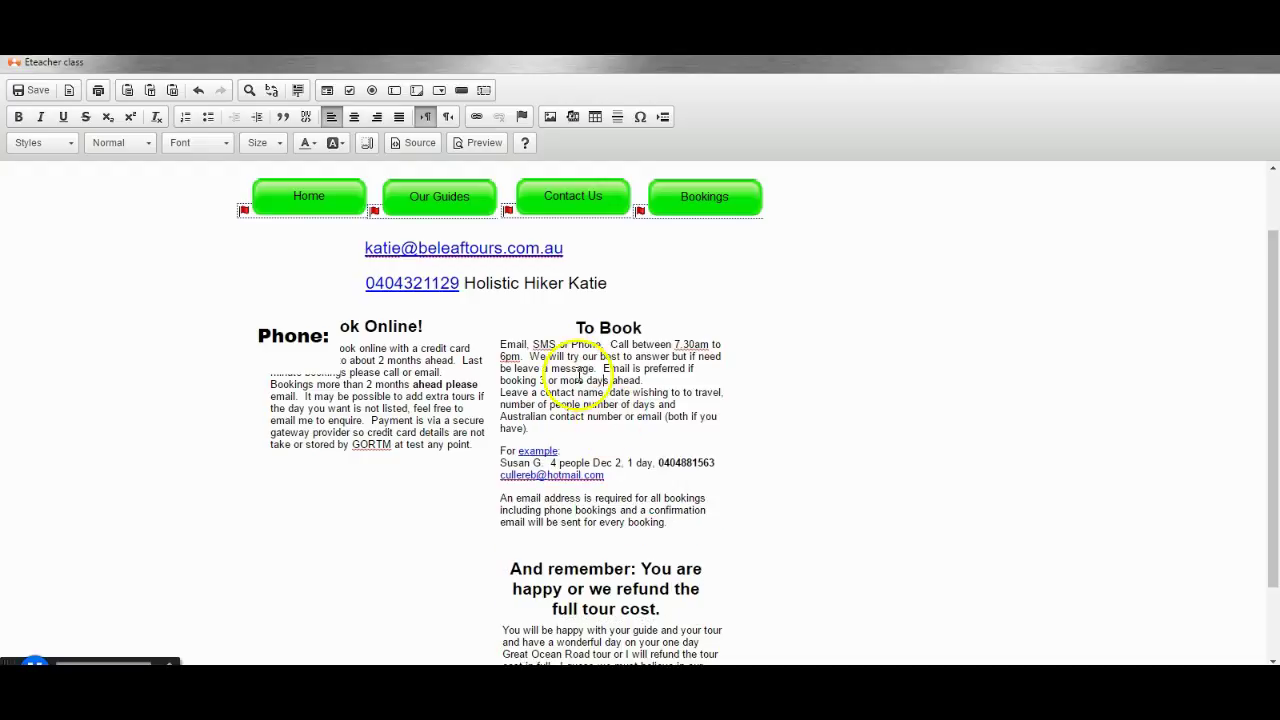
Save the edited contact2.html page.
left_click(25, 92)
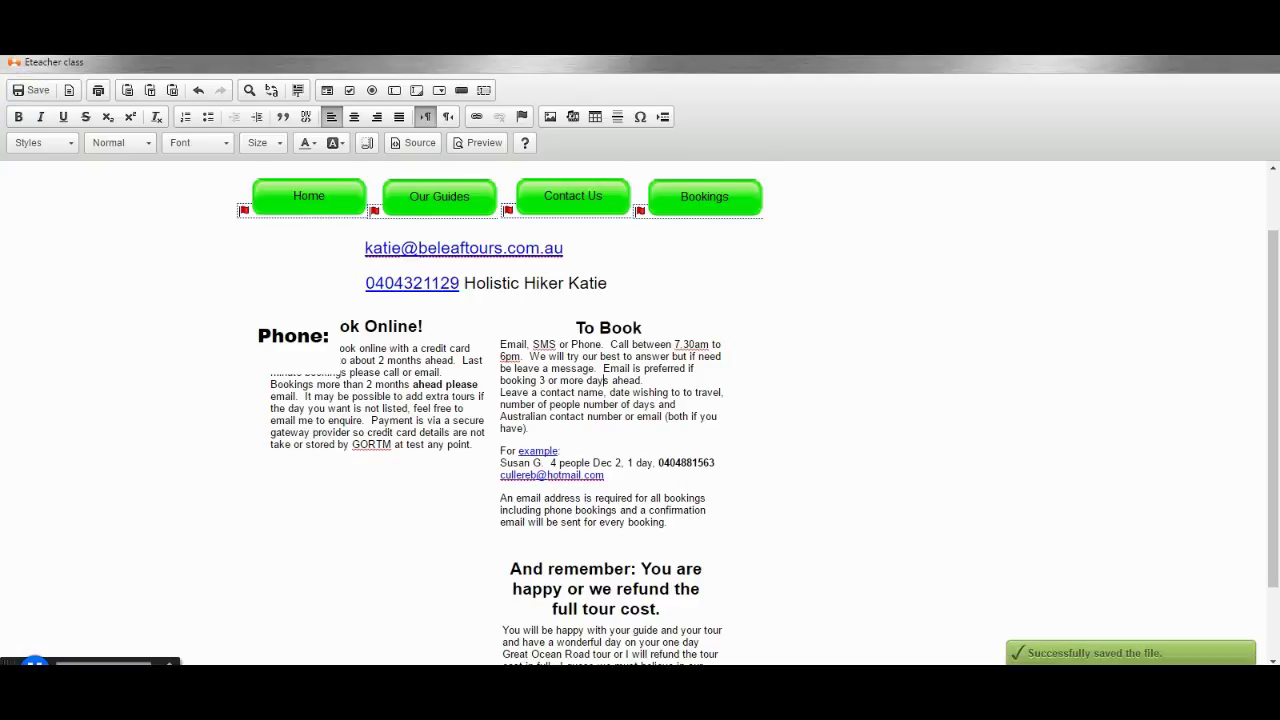